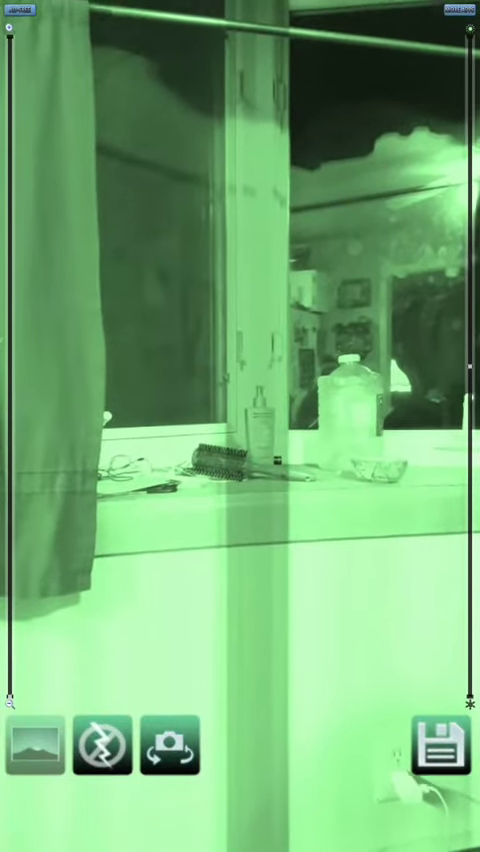
# Save two night-vision photos of the window and sill, first with flash on, then off.
pyautogui.click(102, 745)
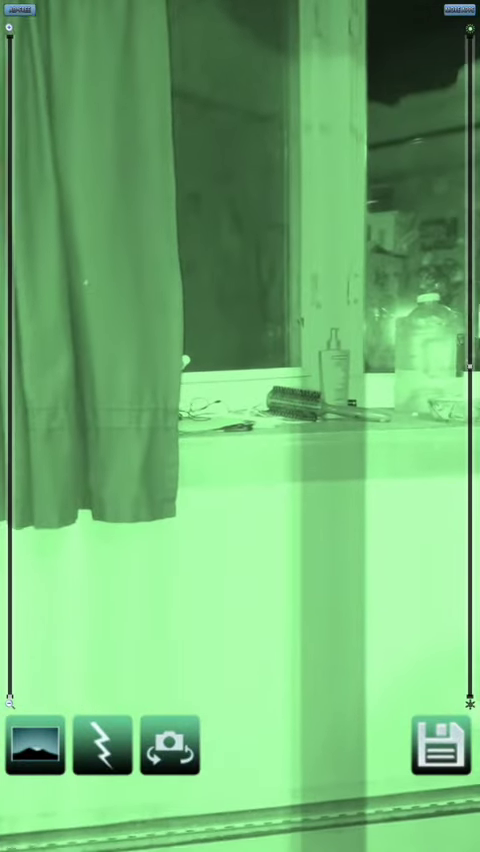
pyautogui.click(102, 745)
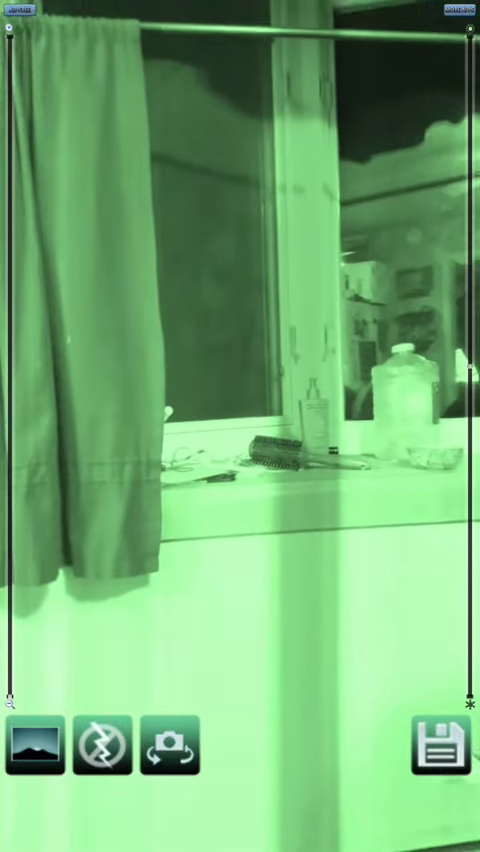
pyautogui.click(102, 745)
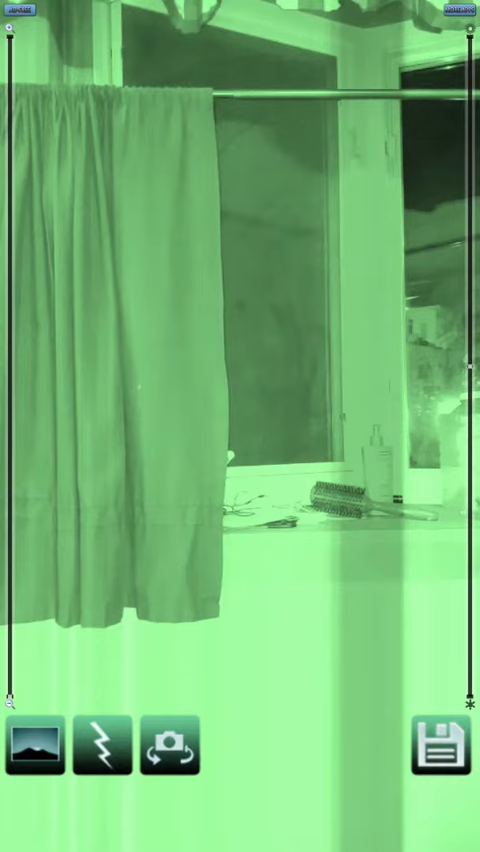
pyautogui.click(440, 745)
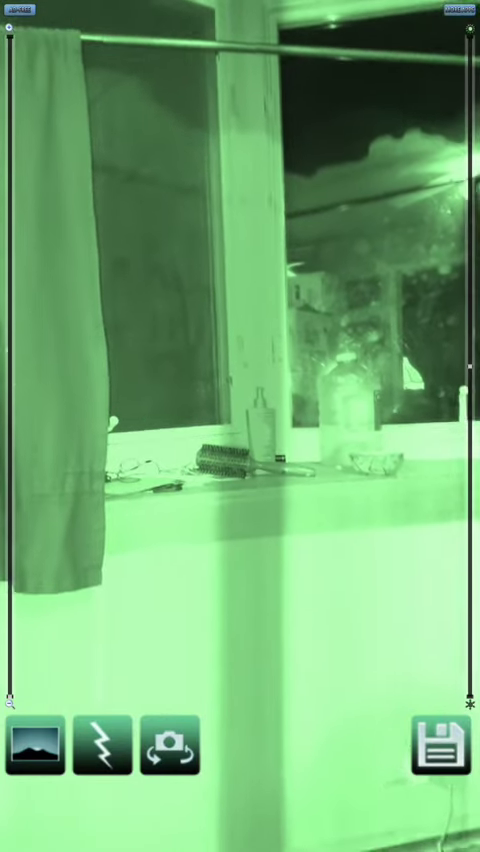
pyautogui.click(102, 745)
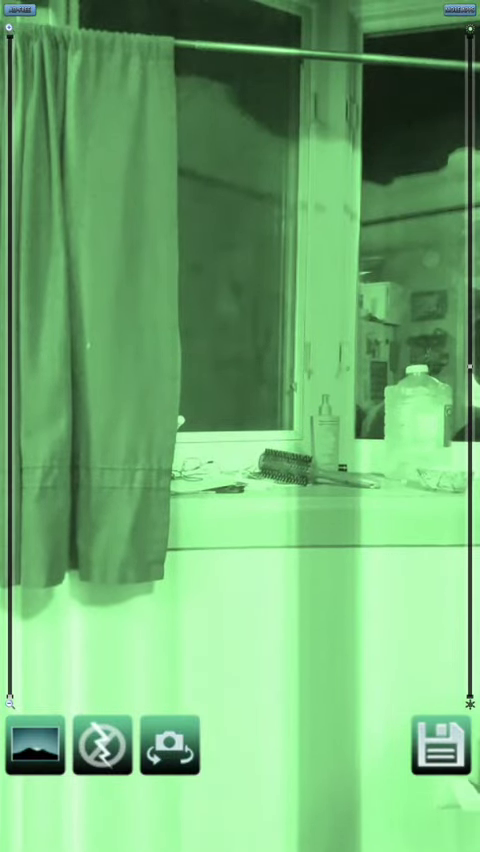
pyautogui.click(440, 745)
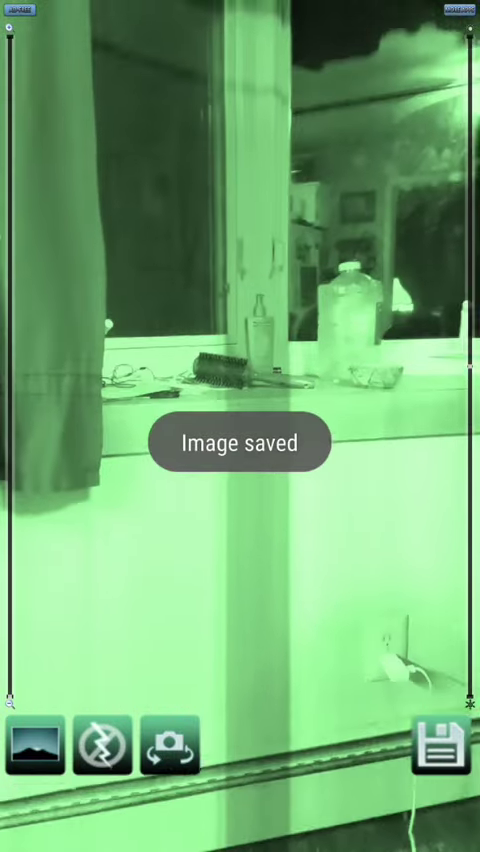